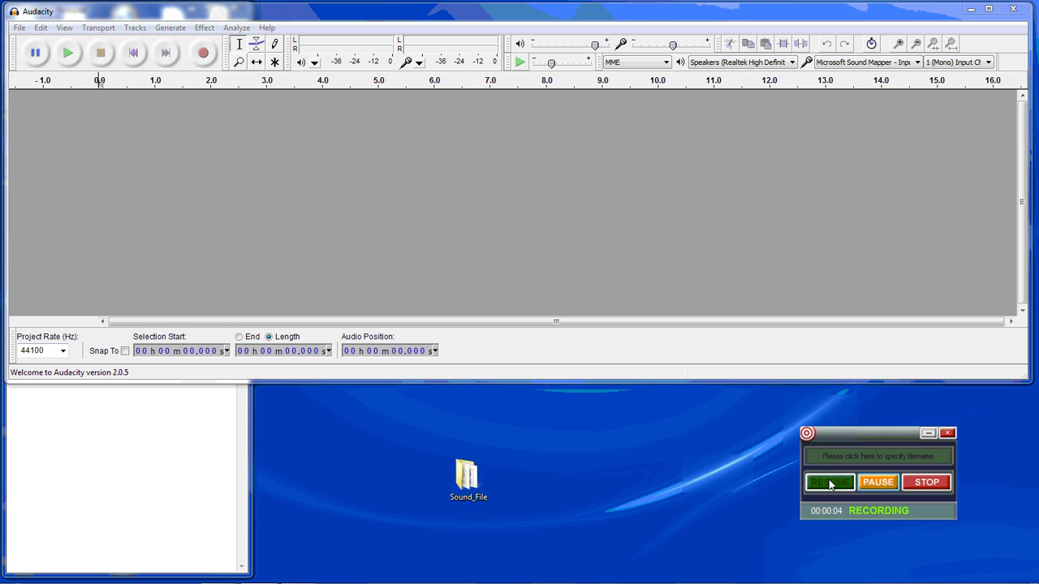
# Open CLASSIC SPANISH GUITAR.mp3 from the Sound_File folder as a stereo track
pyautogui.click(19, 29)
pyautogui.click(37, 57)
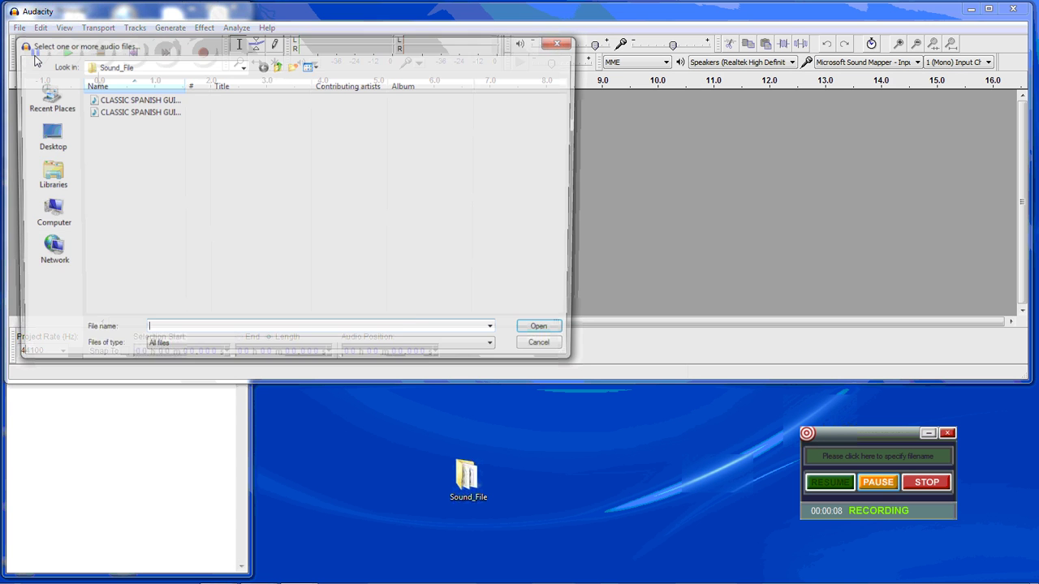
pyautogui.click(106, 101)
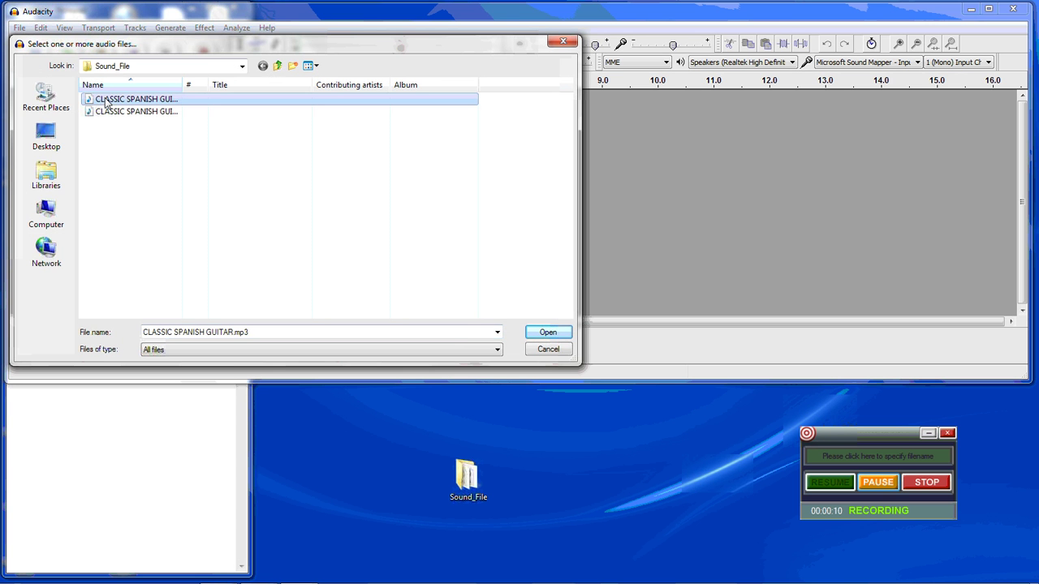
pyautogui.doubleClick(106, 99)
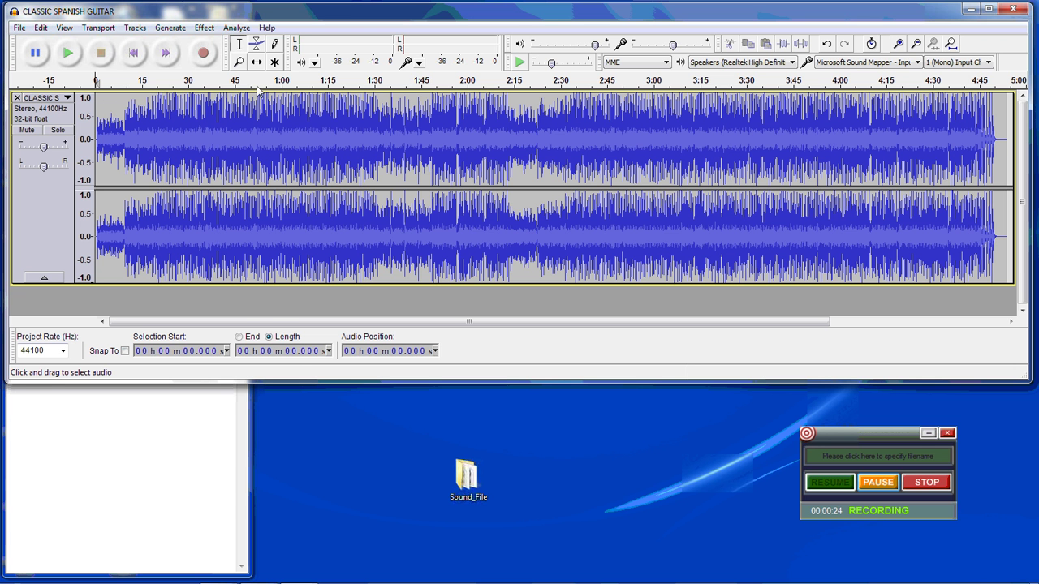
# Amplify the whole guitar track to a new peak amplitude of -6 dB
pyautogui.click(201, 28)
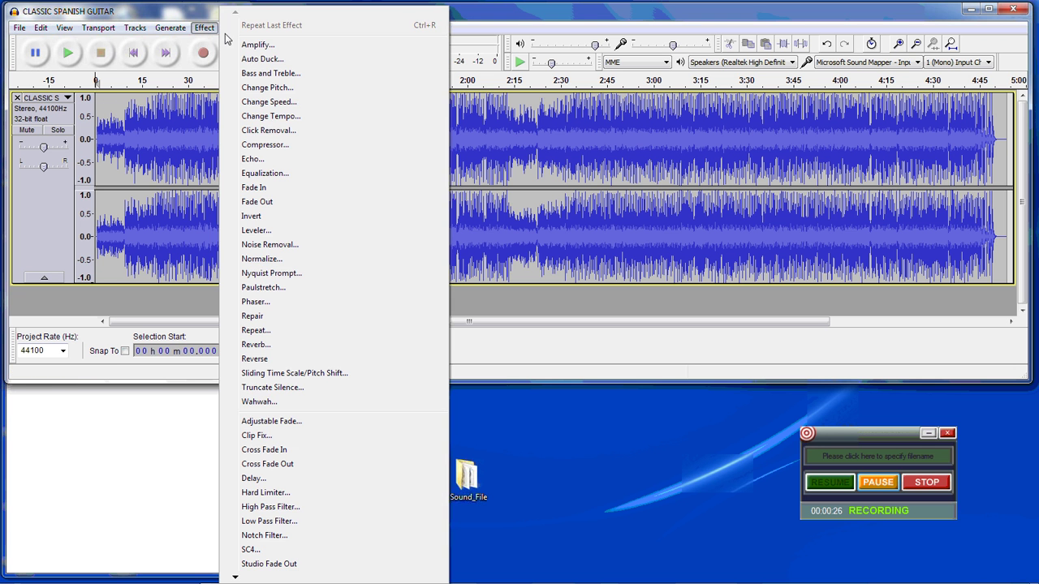
pyautogui.click(250, 44)
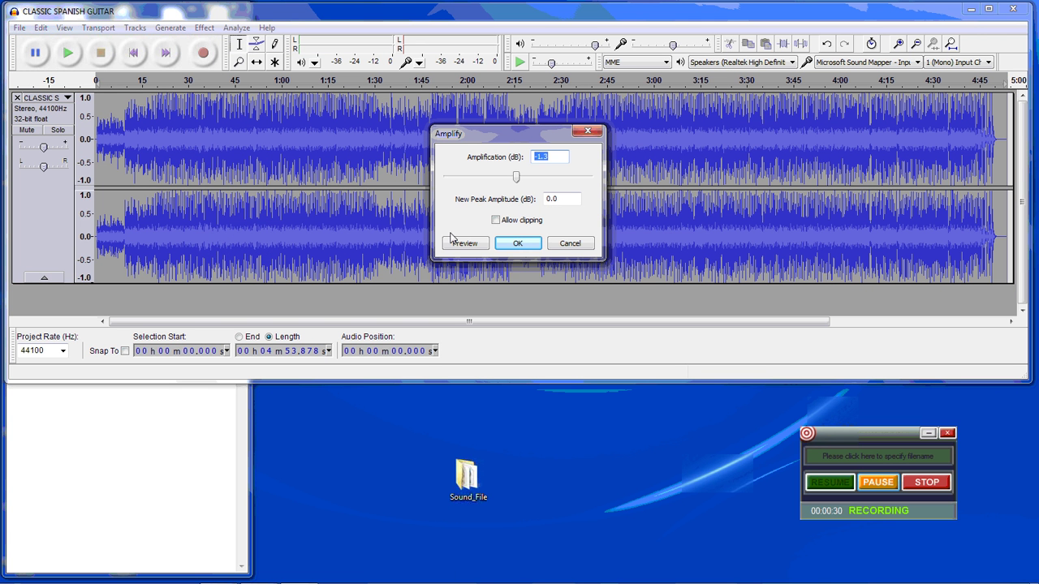
pyautogui.doubleClick(568, 198)
pyautogui.write('-6')
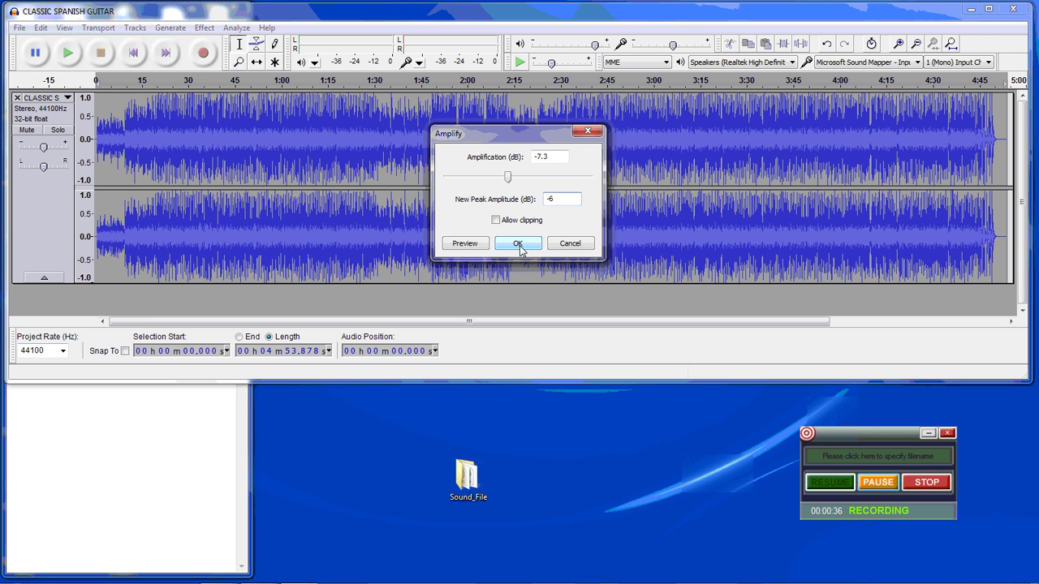
pyautogui.click(518, 244)
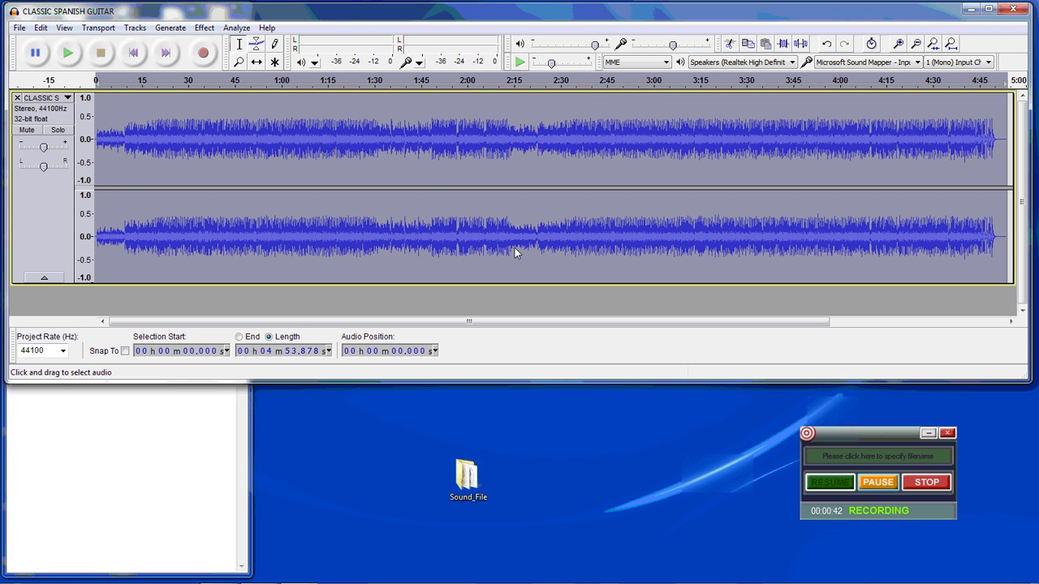
# Use the track dropdown's Split Stereo to Mono to make two mono tracks
pyautogui.click(68, 98)
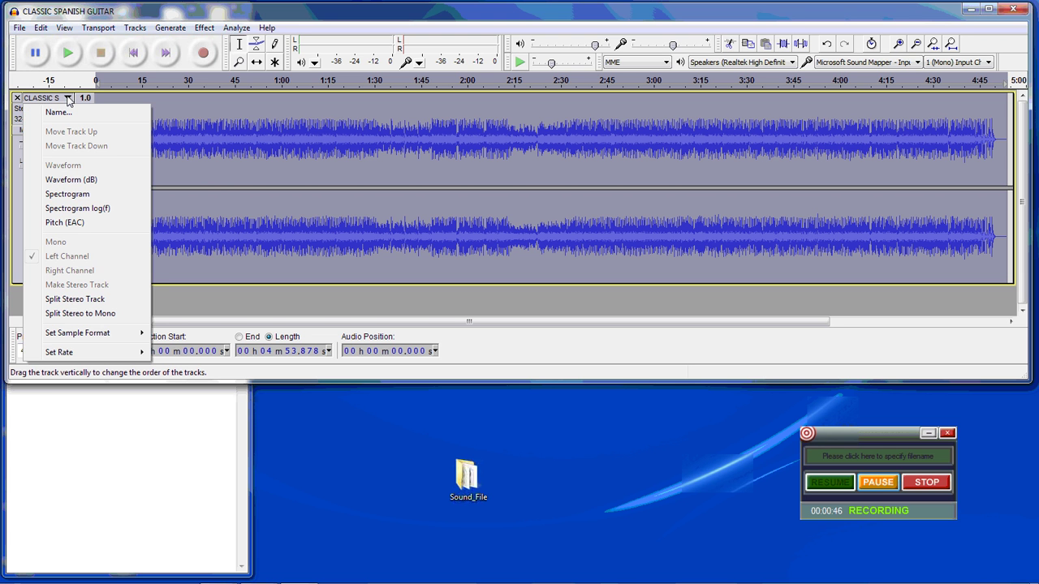
pyautogui.click(79, 314)
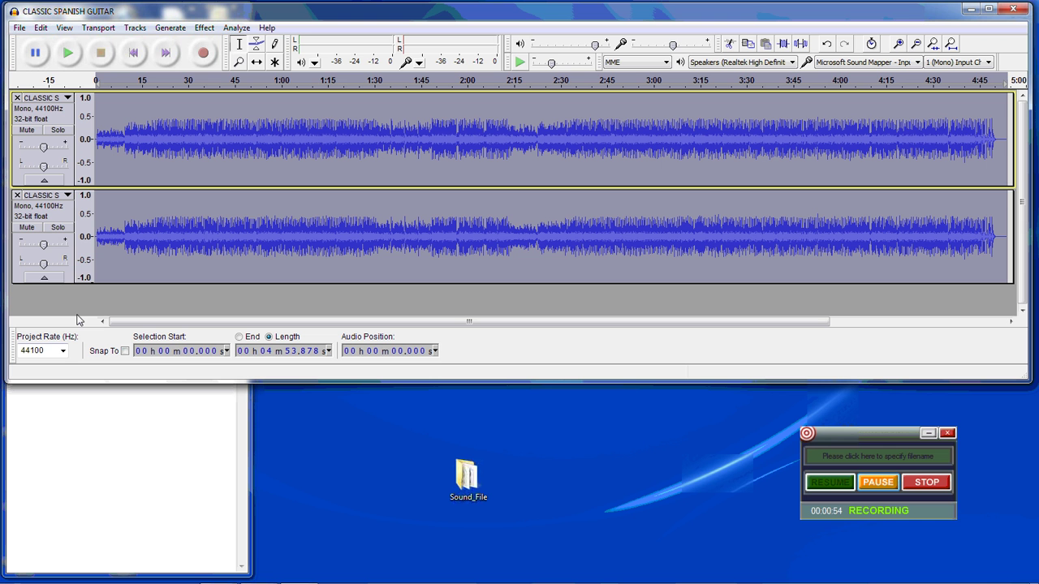
pyautogui.click(19, 29)
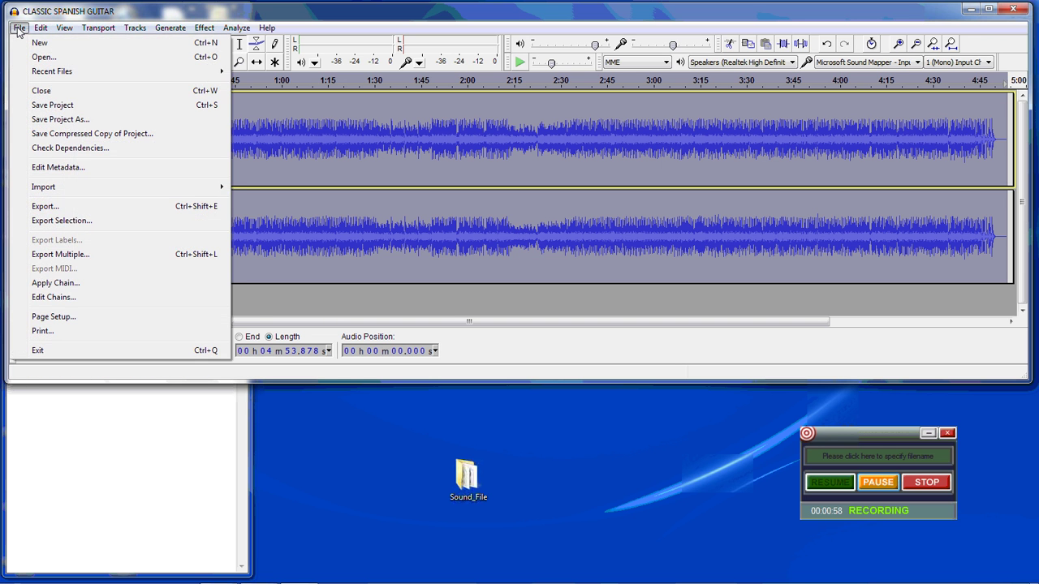
# Begin an MP3 export and set its options to a constant 320 kbps bitrate
pyautogui.click(47, 208)
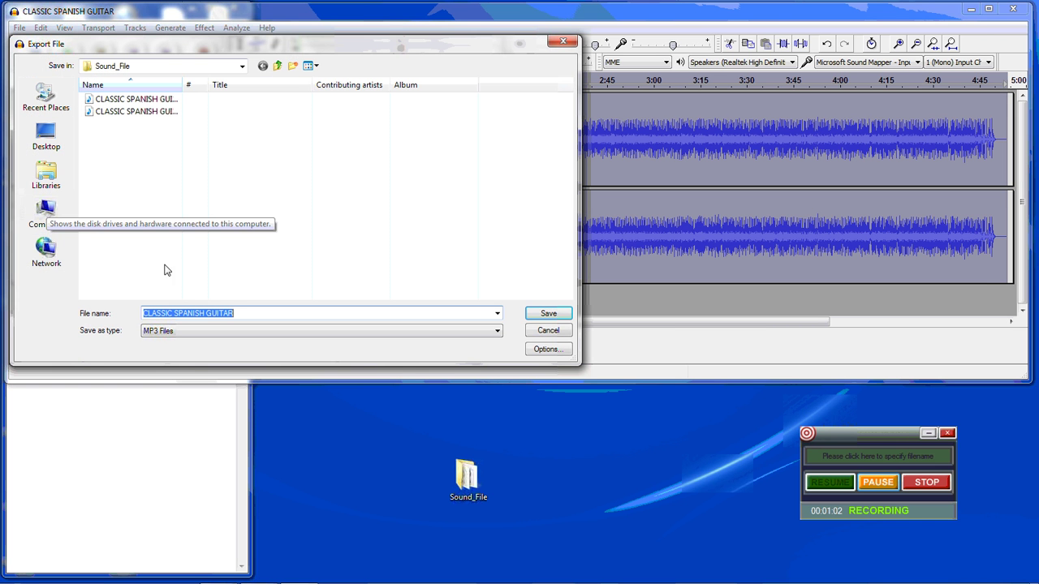
pyautogui.click(548, 352)
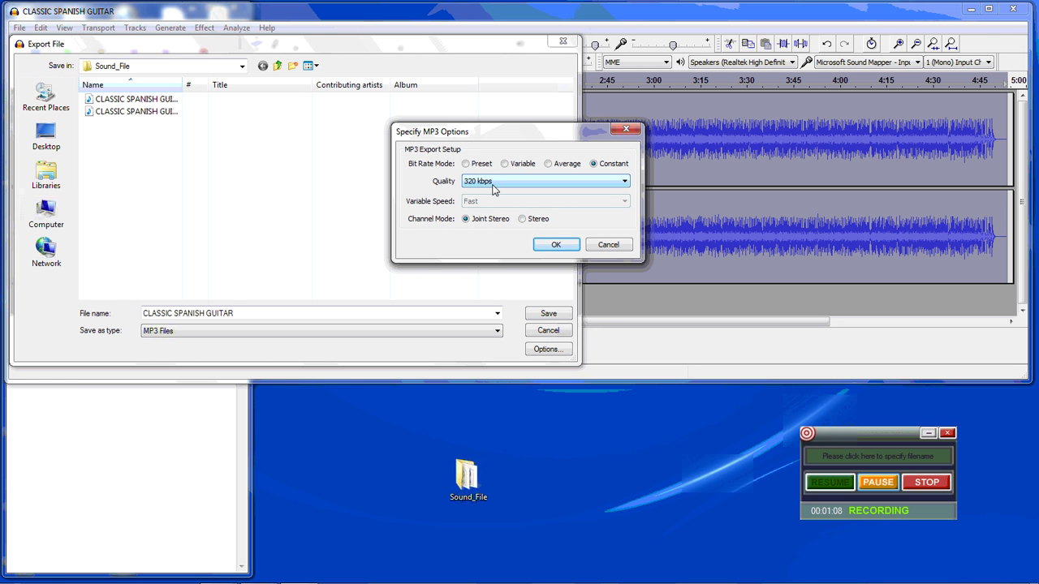
pyautogui.click(624, 183)
pyautogui.click(626, 183)
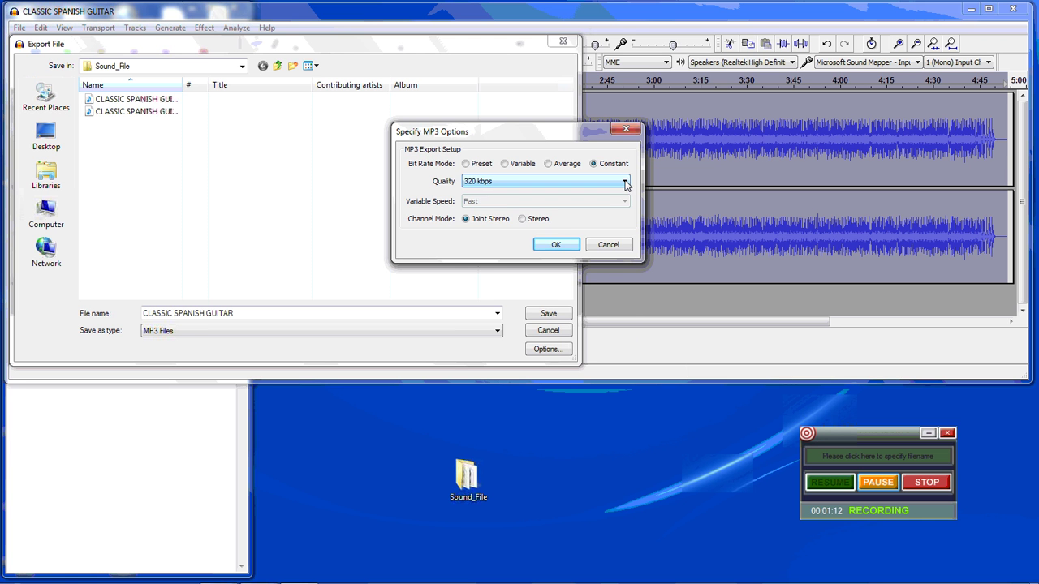
pyautogui.click(555, 246)
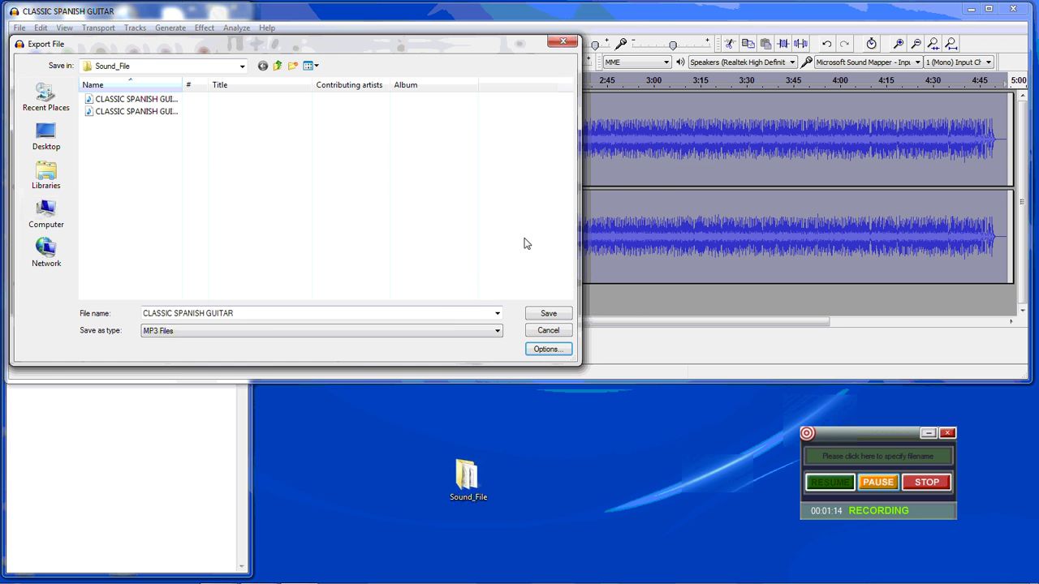
# Save the export as CLASSIC SPANISH GUITAR_1.mp3, replacing the existing file
pyautogui.click(138, 115)
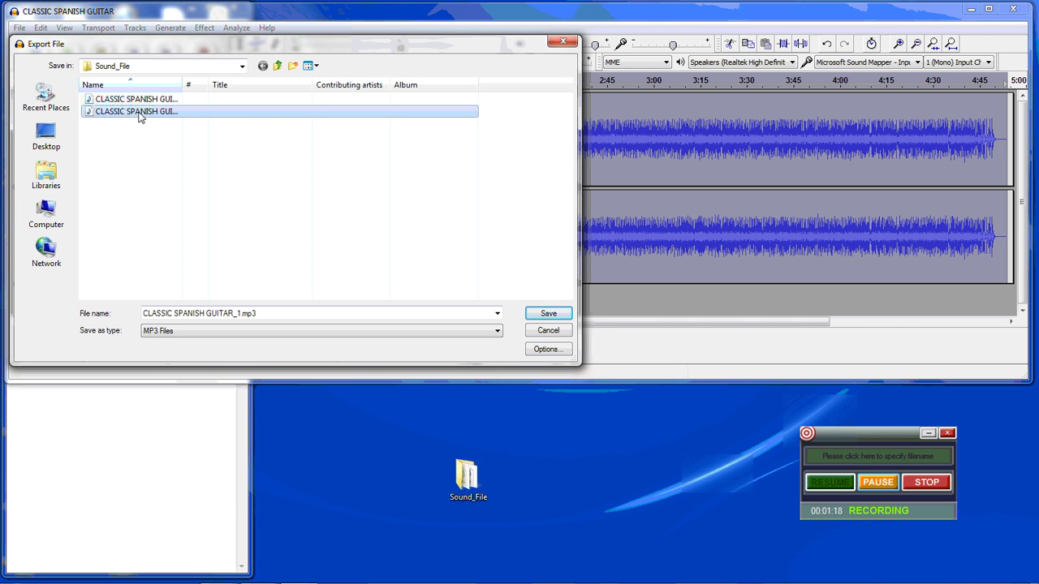
pyautogui.click(556, 315)
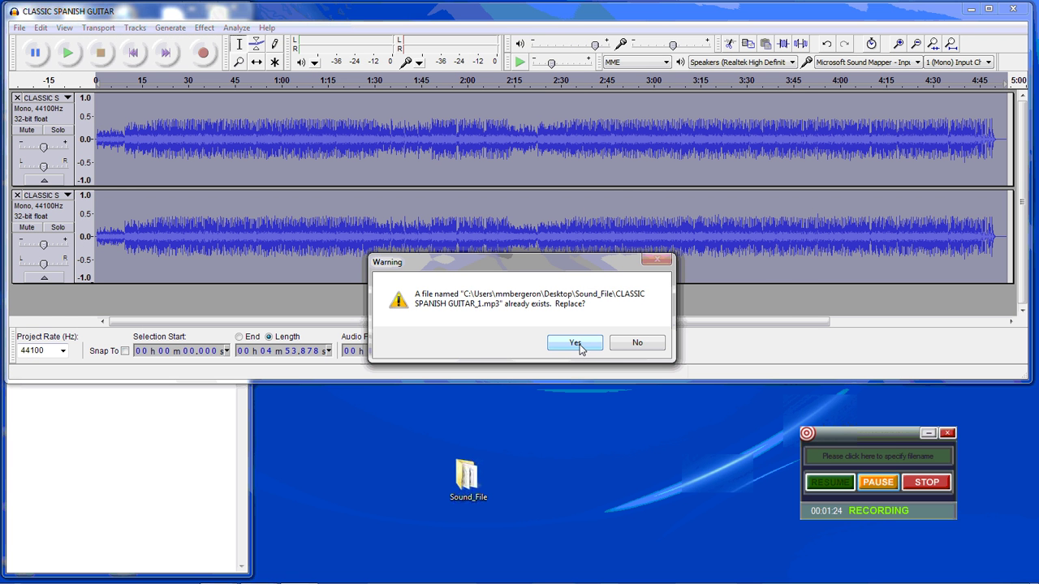
pyautogui.click(575, 343)
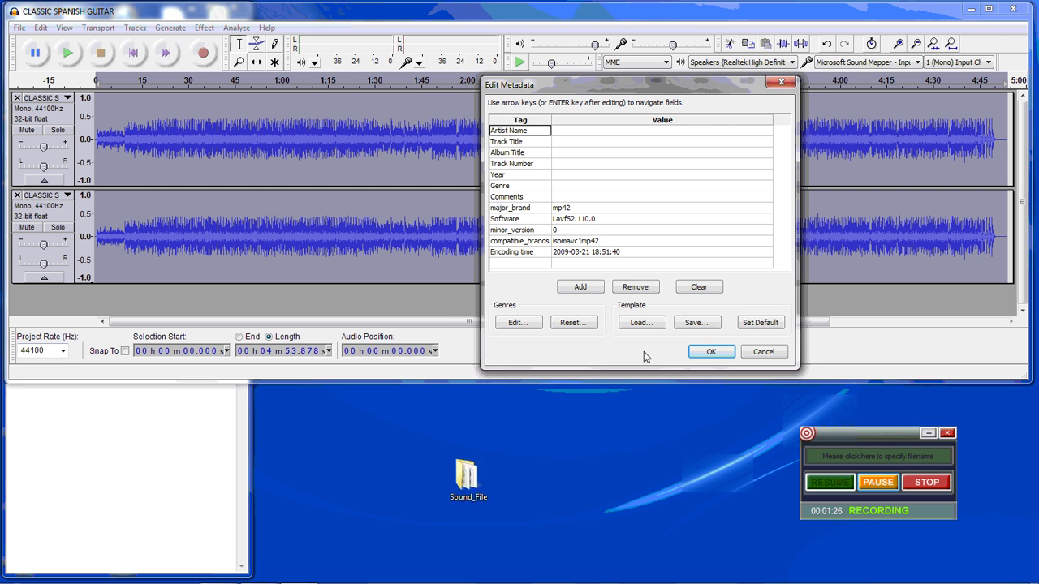
pyautogui.click(713, 354)
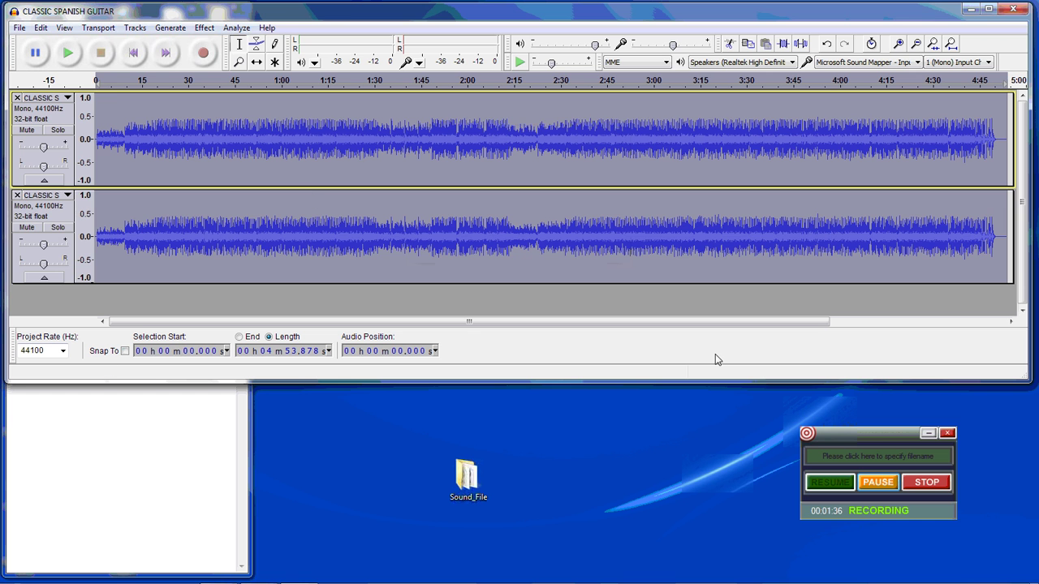
# Close both mono tracks and open the exported CLASSIC SPANISH GUITAR_1.mp3
pyautogui.click(16, 98)
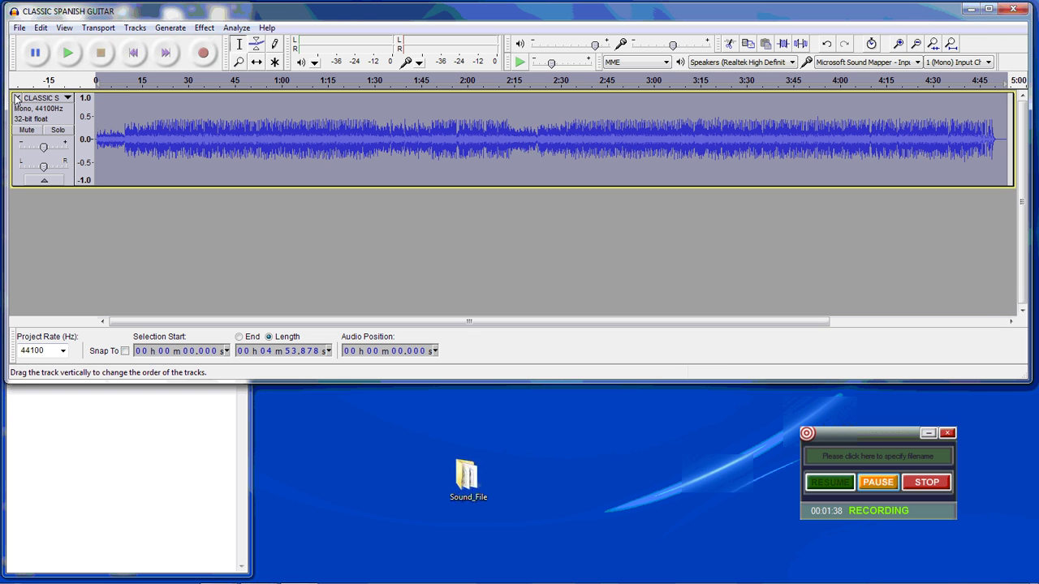
pyautogui.click(16, 98)
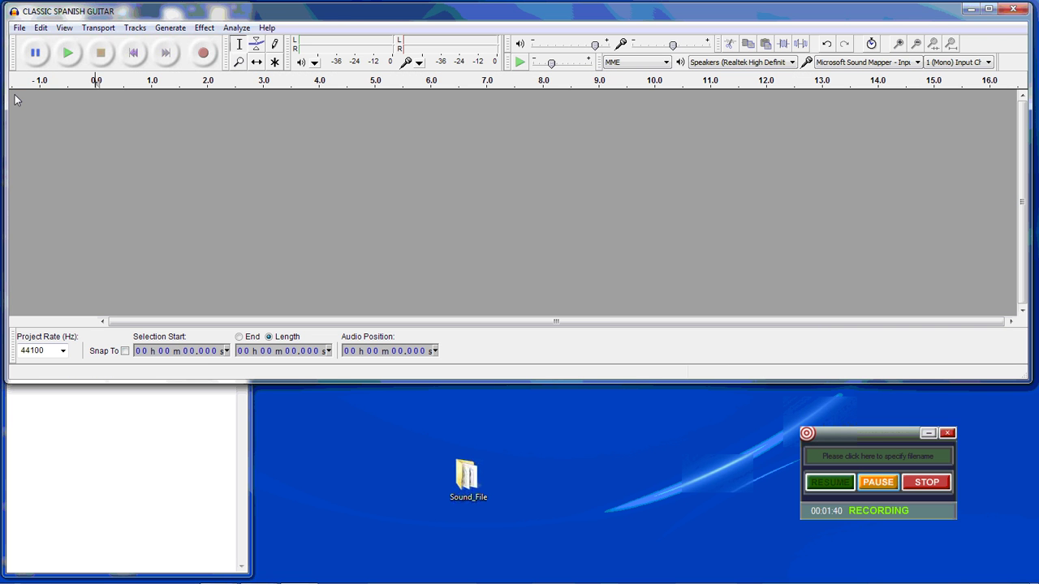
pyautogui.click(18, 28)
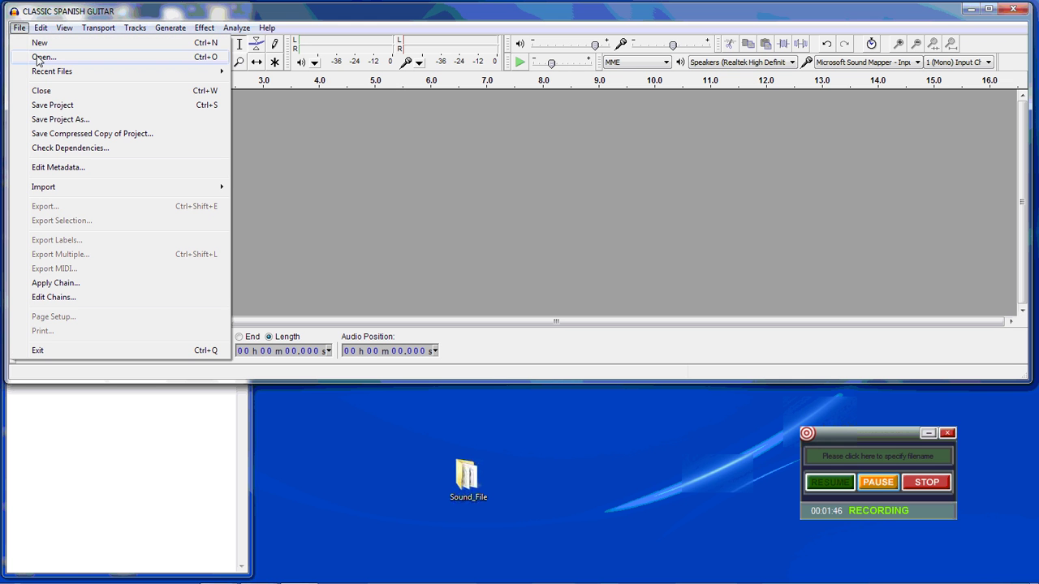
pyautogui.click(39, 58)
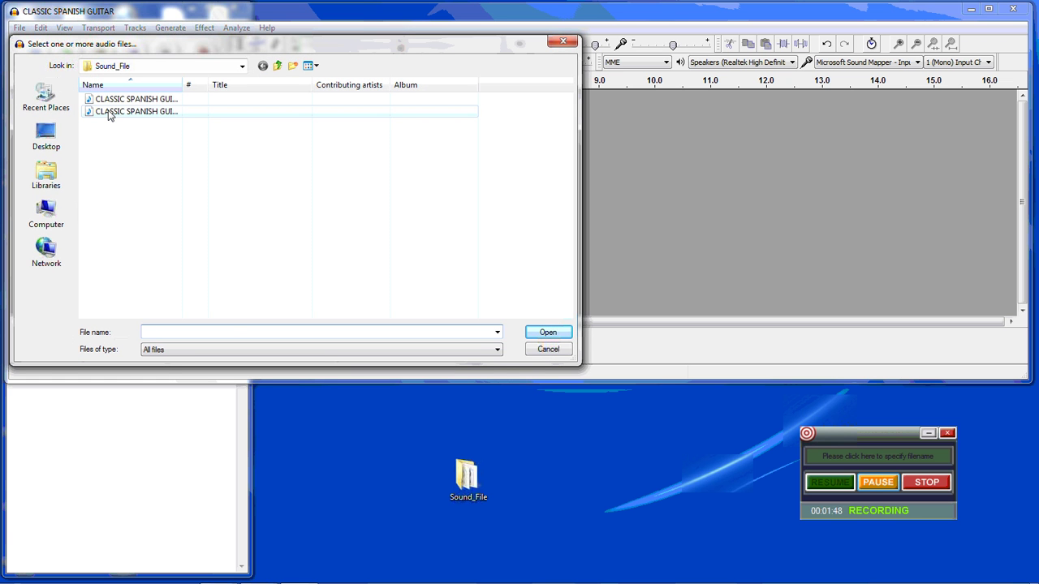
pyautogui.click(110, 116)
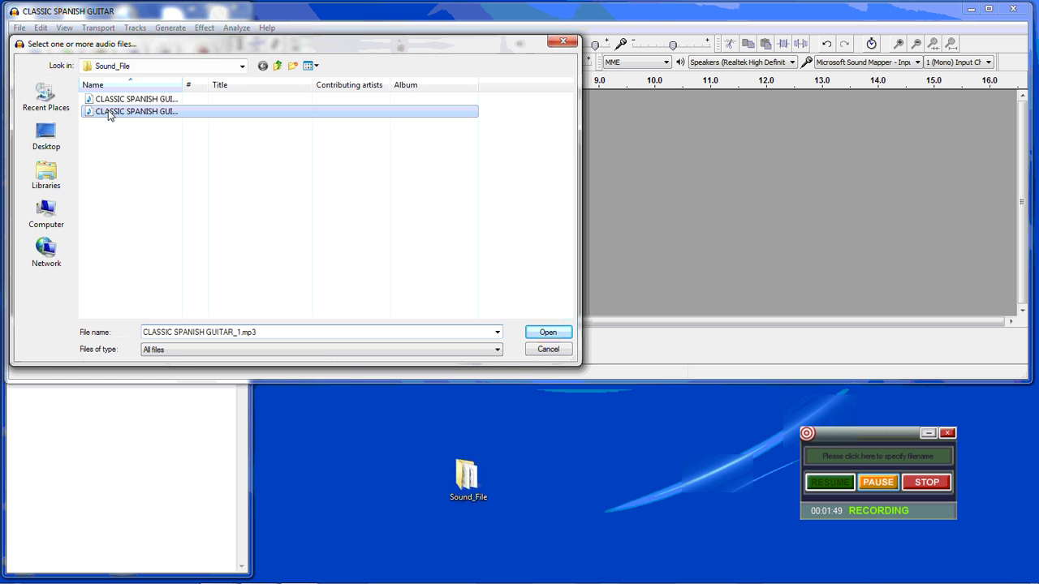
pyautogui.click(548, 333)
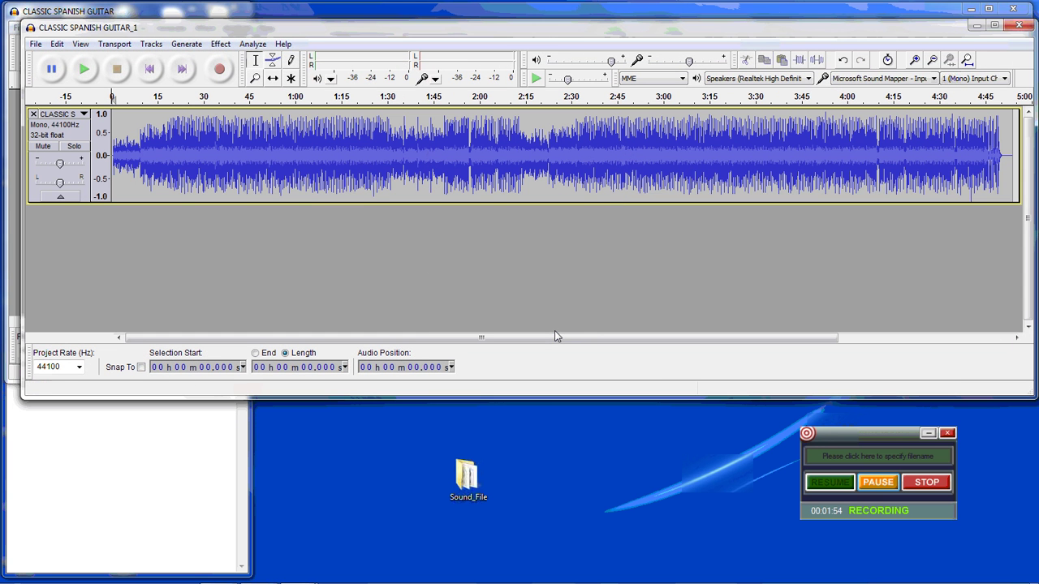
# Select about 20 s from 1:57, trim away the rest, and fit the selection to view
pyautogui.moveTo(549, 202); pyautogui.dragTo(567, 297)
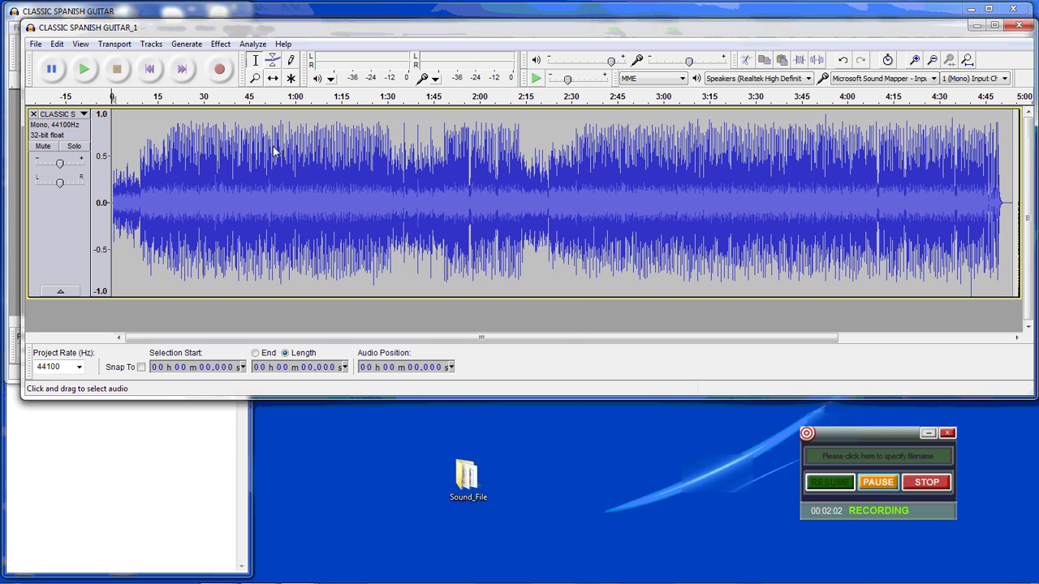
pyautogui.moveTo(112, 123); pyautogui.dragTo(202, 138)
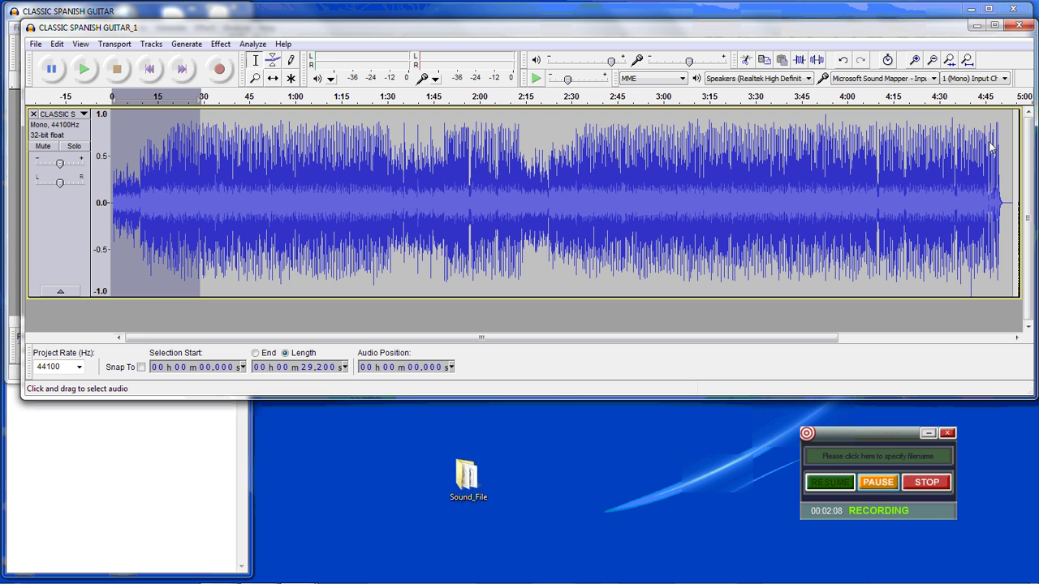
pyautogui.moveTo(1003, 149); pyautogui.dragTo(920, 150)
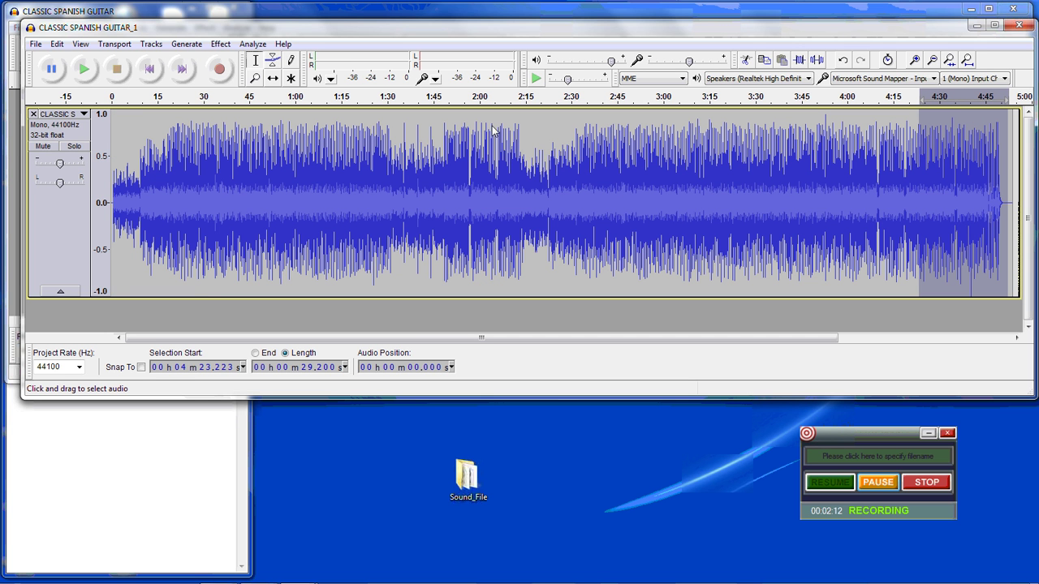
pyautogui.moveTo(470, 129); pyautogui.dragTo(547, 131)
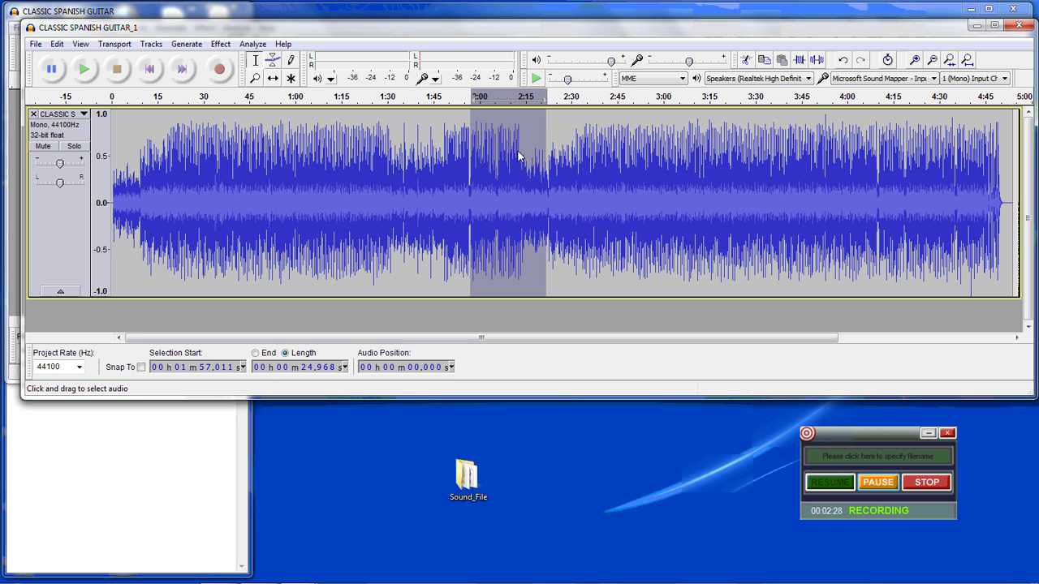
pyautogui.click(466, 129)
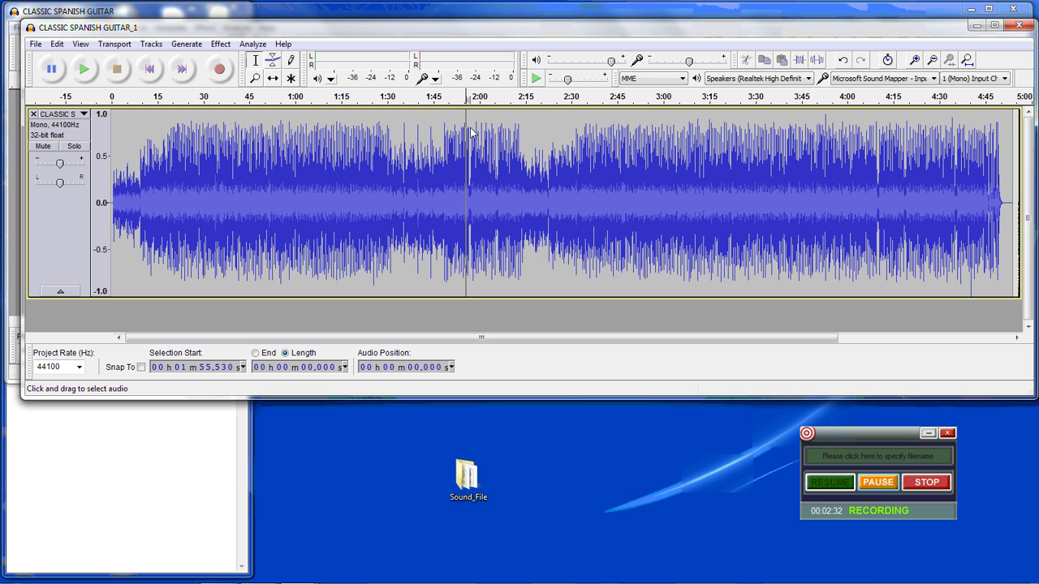
pyautogui.moveTo(469, 132); pyautogui.dragTo(532, 134)
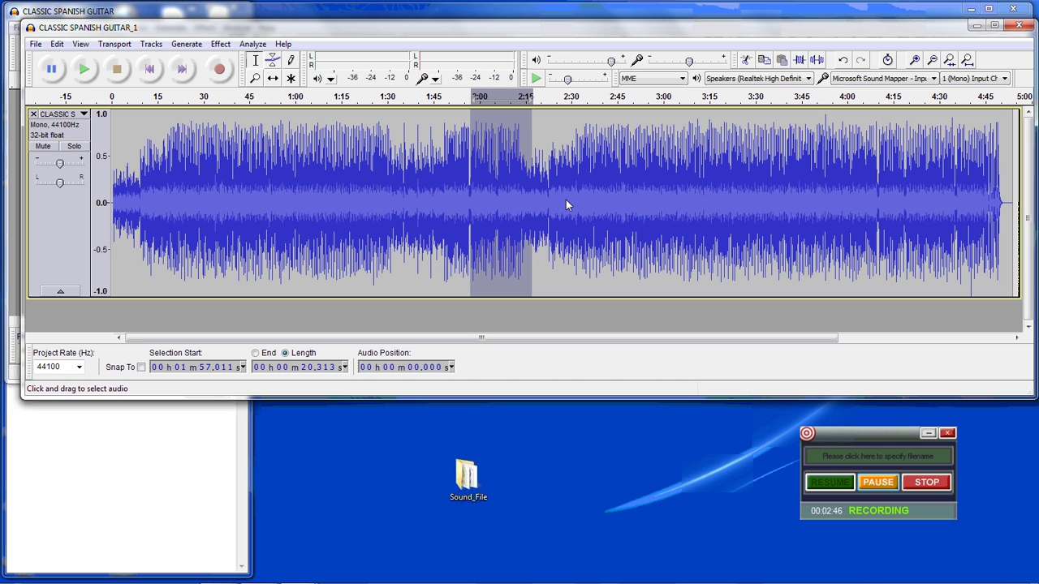
pyautogui.click(799, 60)
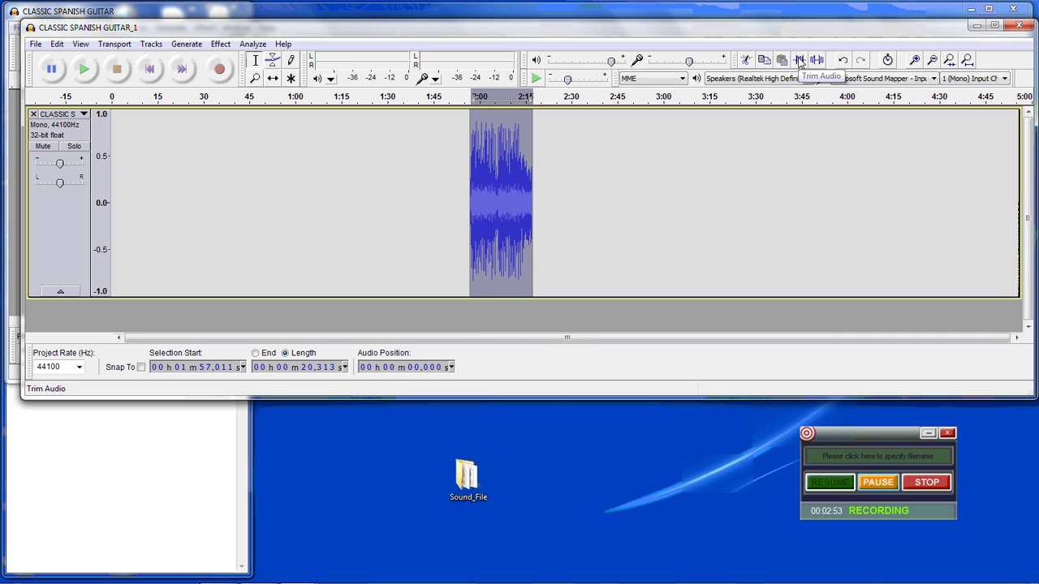
pyautogui.click(950, 62)
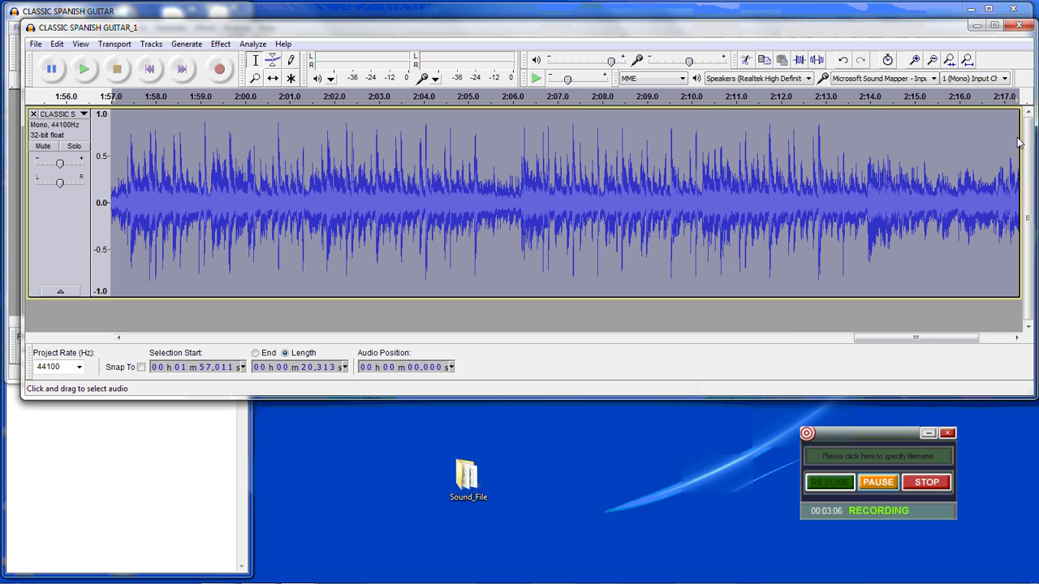
# Apply a fade-in to the first 1.045 seconds of the trimmed excerpt
pyautogui.moveTo(1017, 143); pyautogui.dragTo(147, 160)
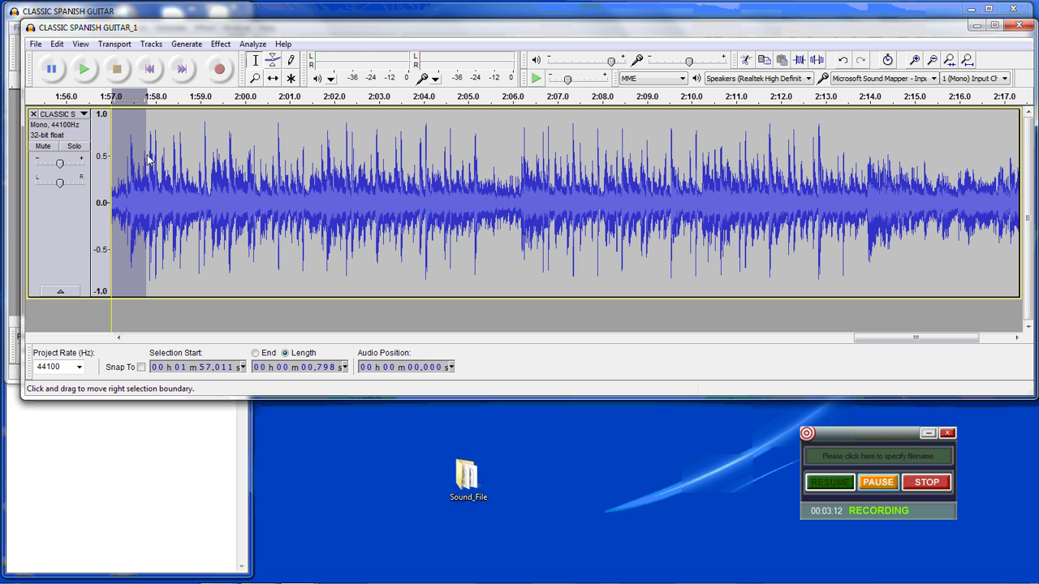
pyautogui.moveTo(148, 160); pyautogui.dragTo(159, 160)
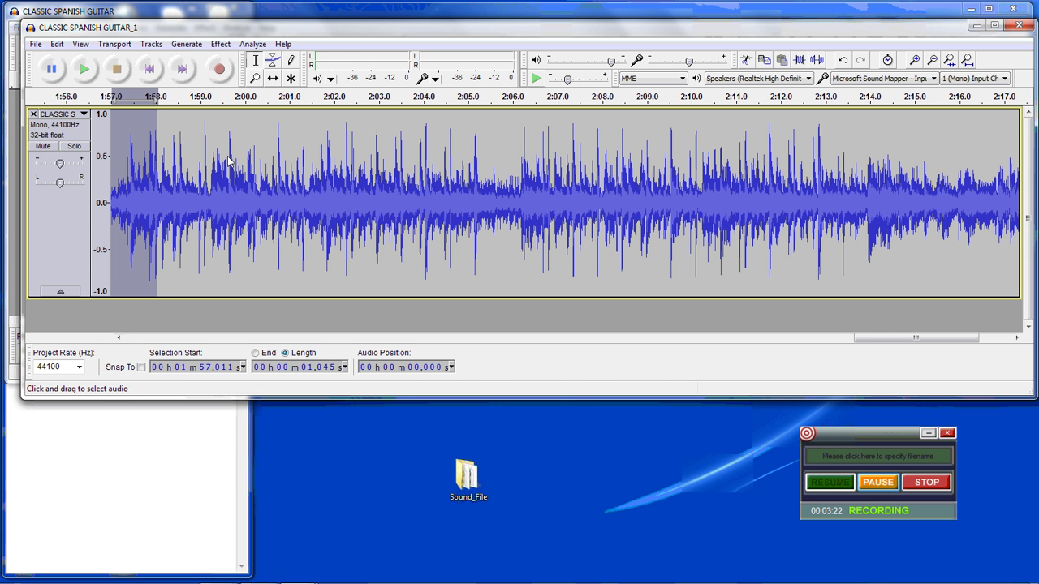
pyautogui.click(221, 44)
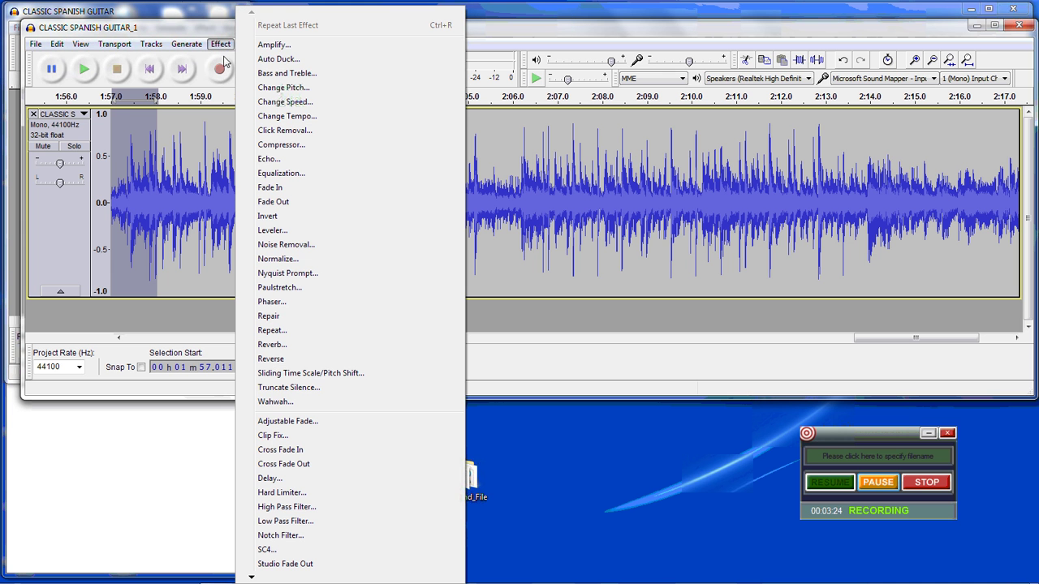
pyautogui.click(270, 188)
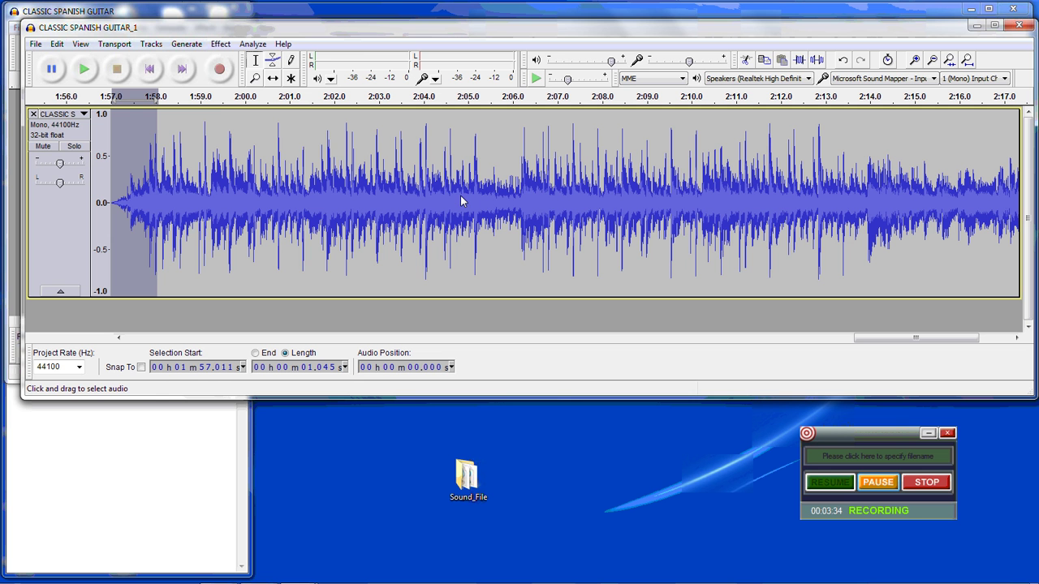
pyautogui.click(56, 44)
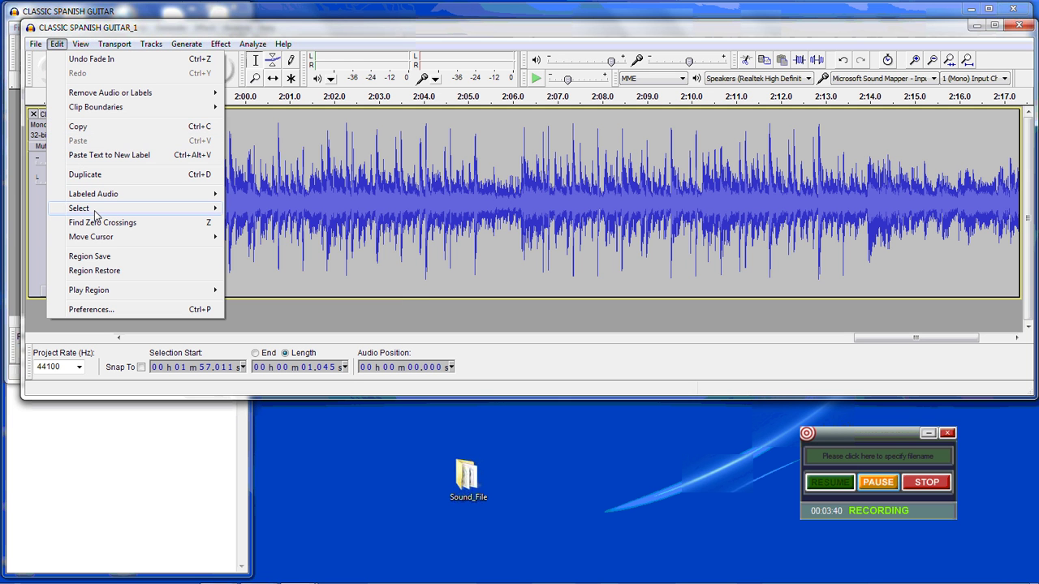
# Select the clip's last second from about 2:15.6 and apply a fade-out
pyautogui.moveTo(95, 214)
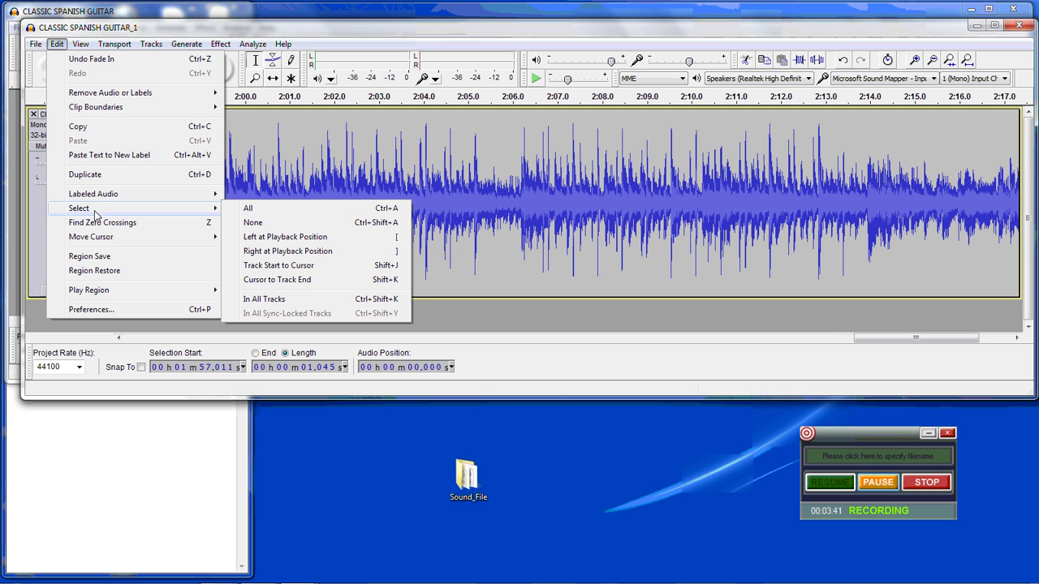
pyautogui.click(249, 210)
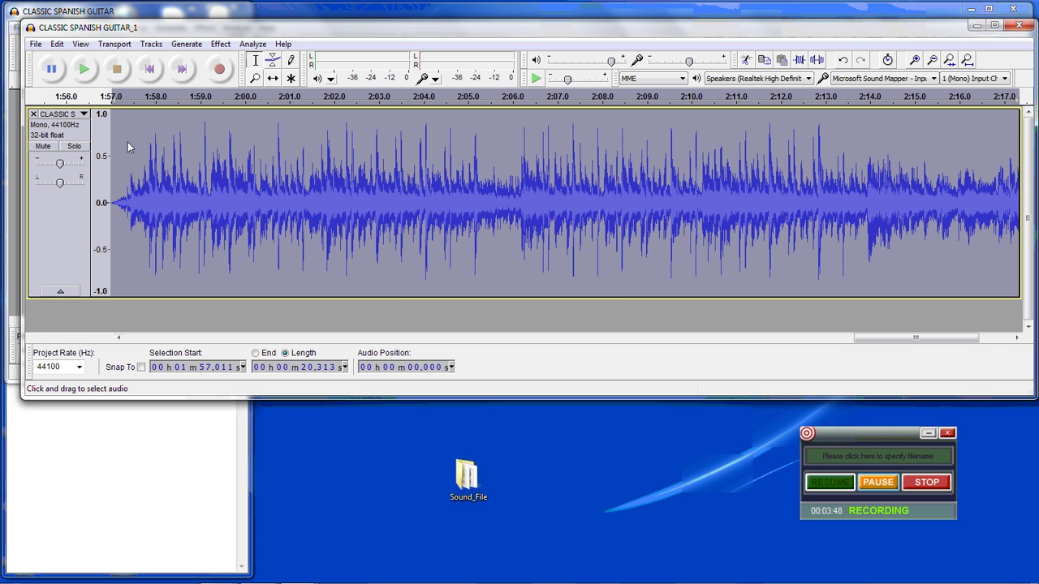
pyautogui.moveTo(112, 146); pyautogui.dragTo(973, 200)
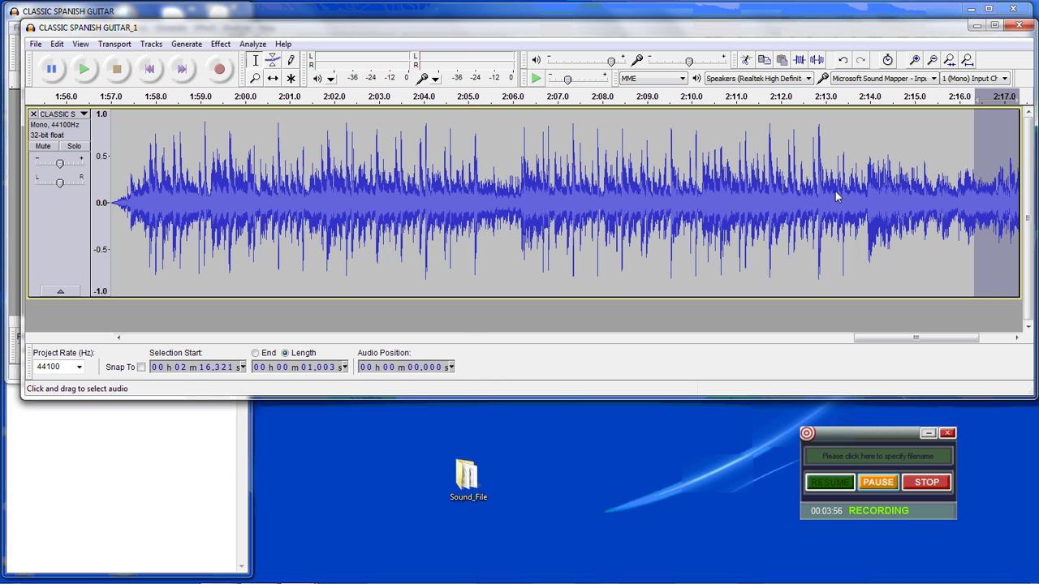
pyautogui.click(219, 43)
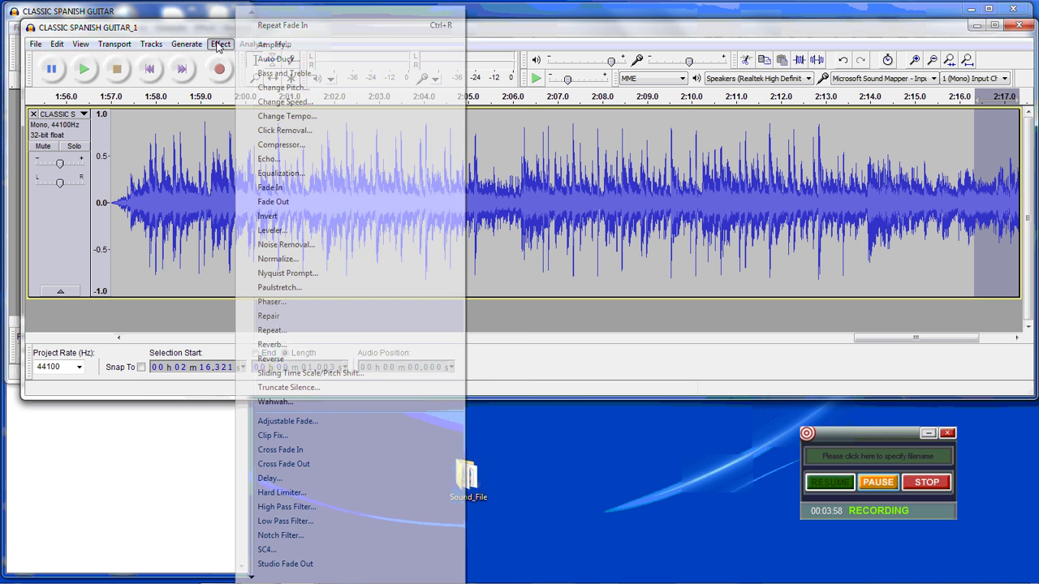
pyautogui.click(272, 202)
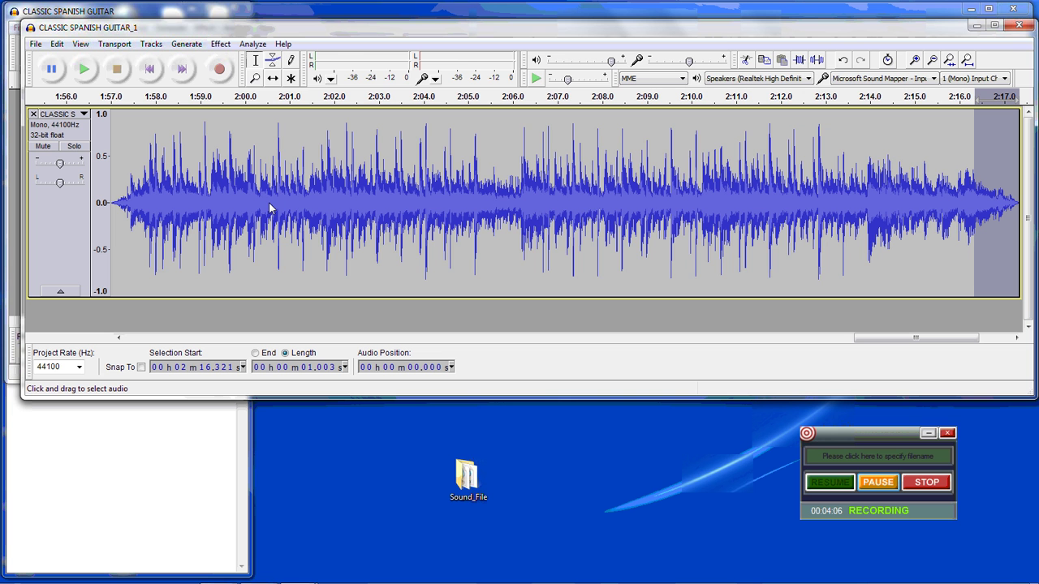
pyautogui.hotkey('ctrl', 'a')
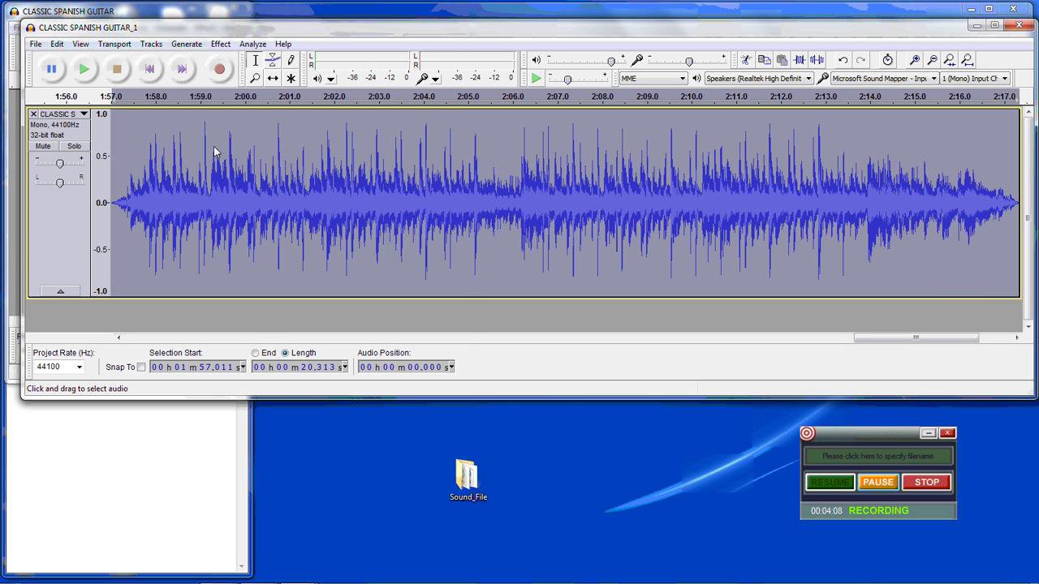
# Amplify the whole clip by the default 1.3 dB
pyautogui.click(221, 44)
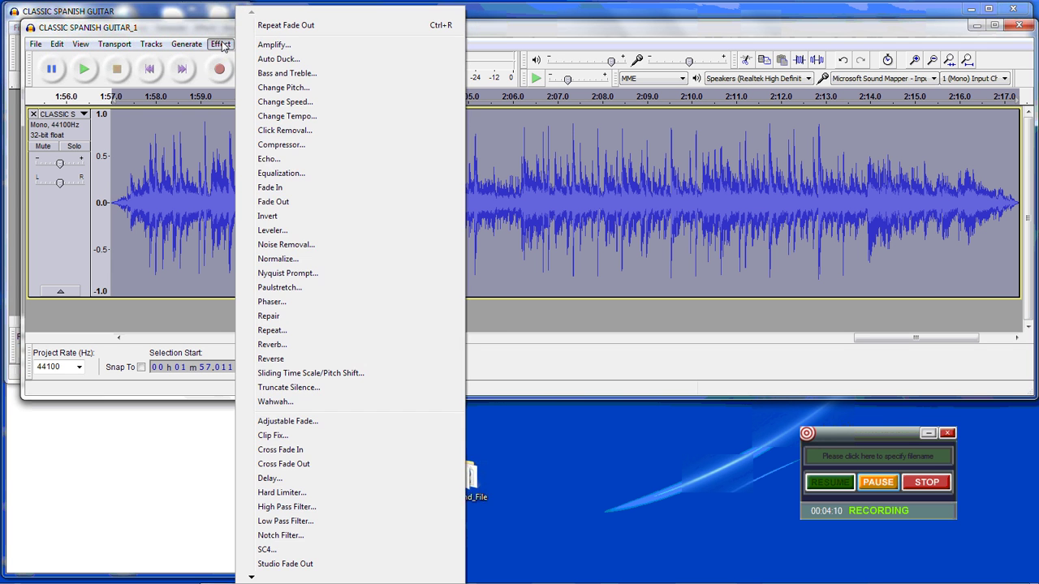
pyautogui.click(273, 45)
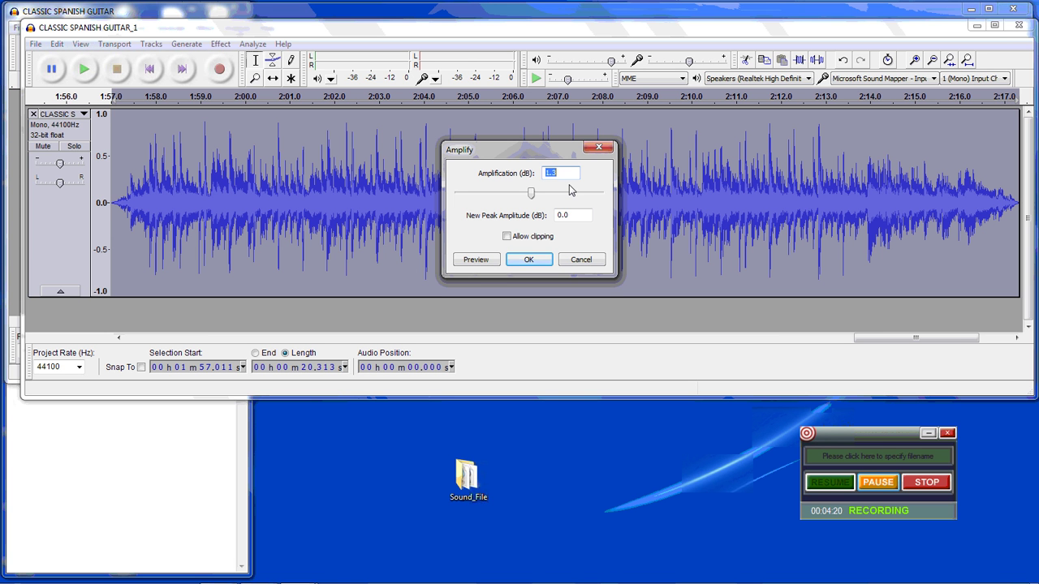
pyautogui.click(529, 261)
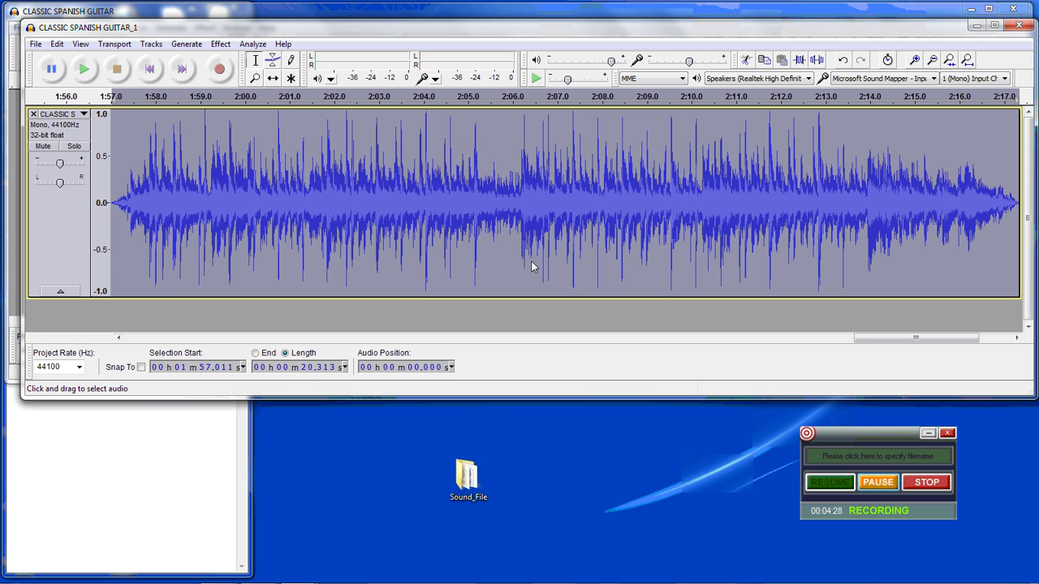
# Amplify the clip by a further 1 dB with clipping allowed
pyautogui.click(220, 45)
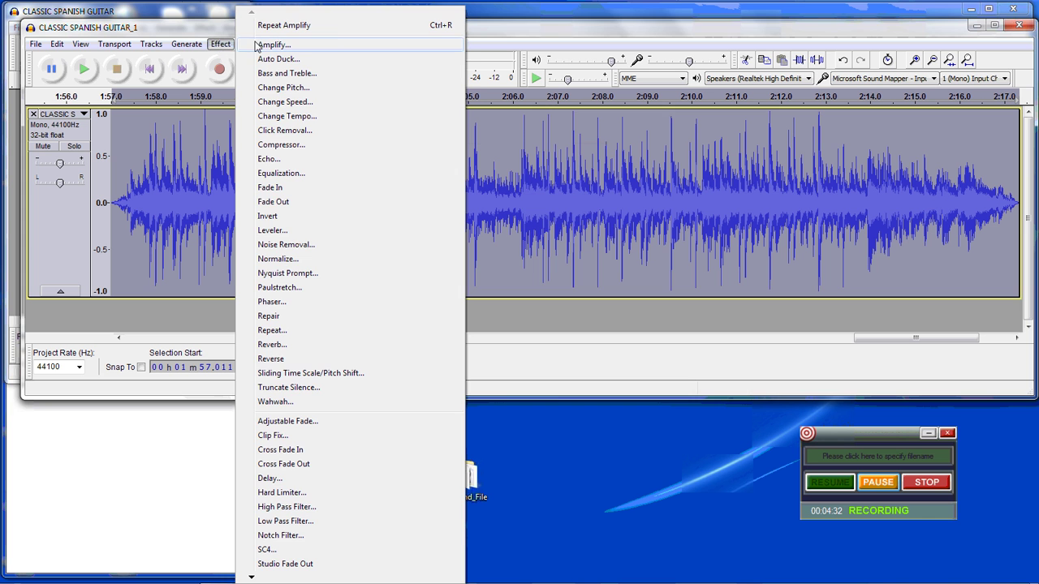
pyautogui.click(264, 46)
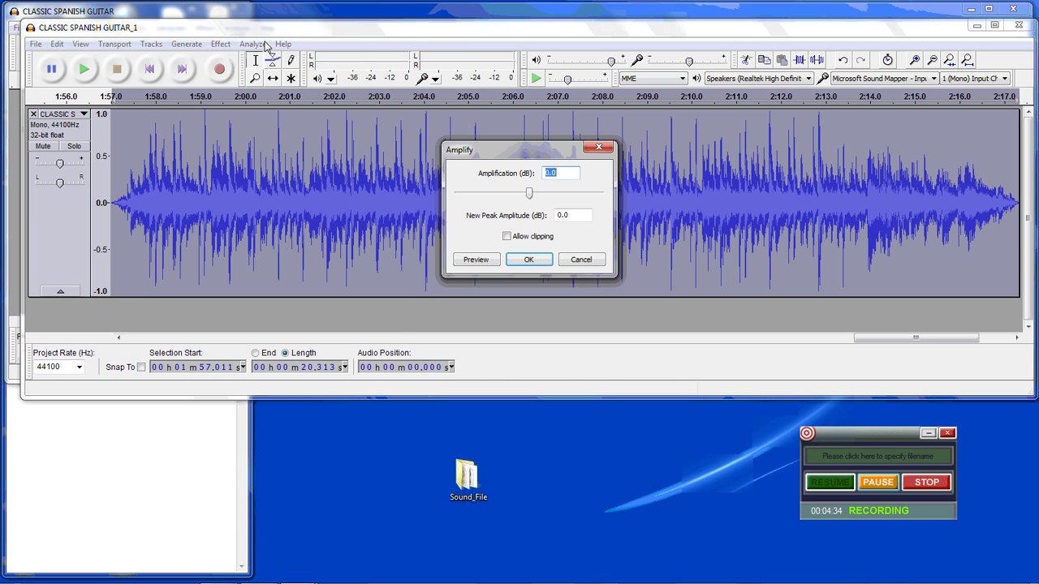
pyautogui.click(506, 236)
pyautogui.moveTo(561, 174); pyautogui.dragTo(527, 177)
pyautogui.write('1')
pyautogui.click(532, 262)
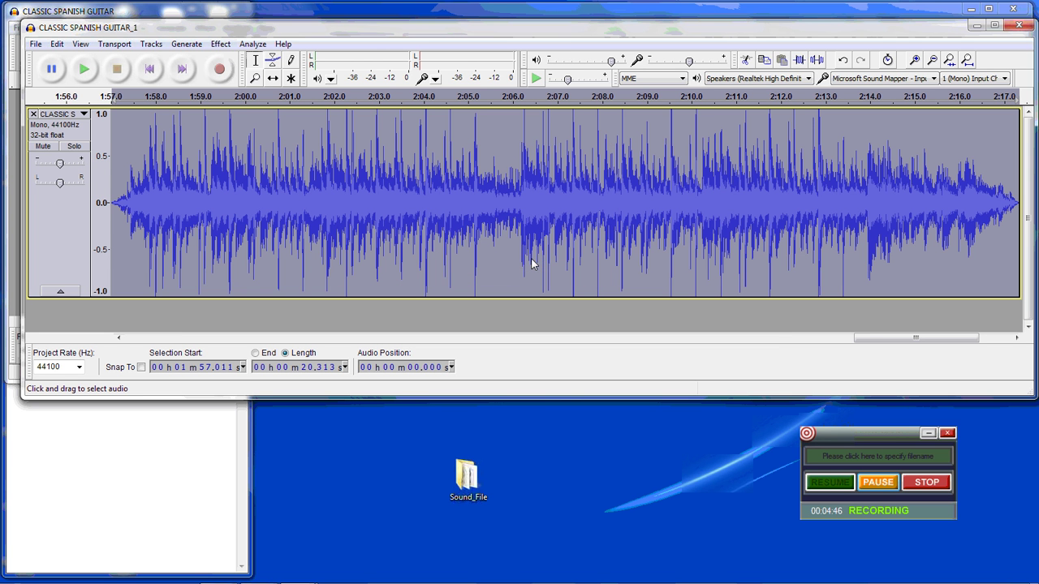
# Start an export reusing the _1 file name, changed to CLASSIC SPANISH GUITAR_2.mp3
pyautogui.click(36, 44)
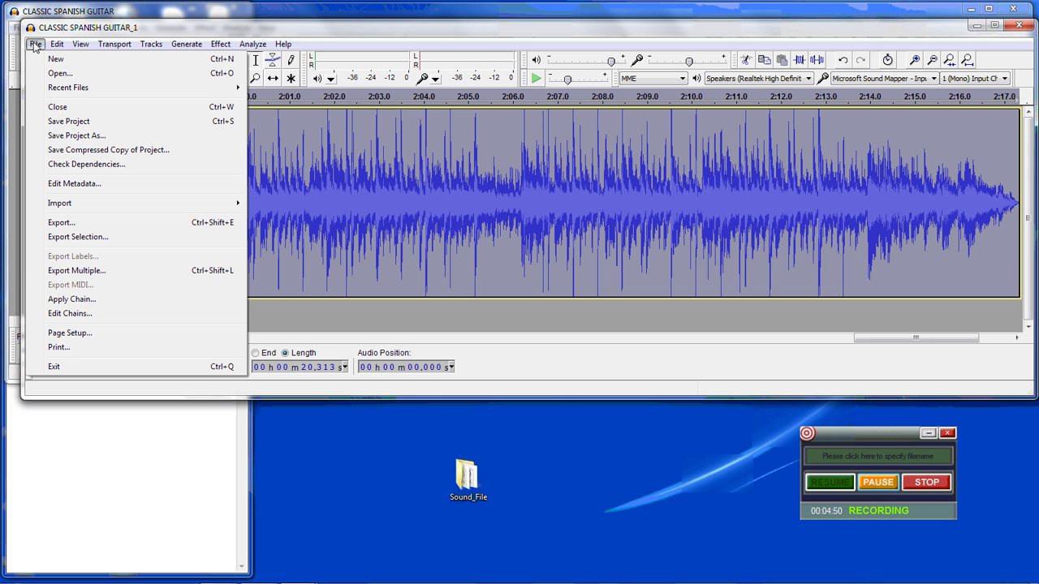
pyautogui.click(60, 223)
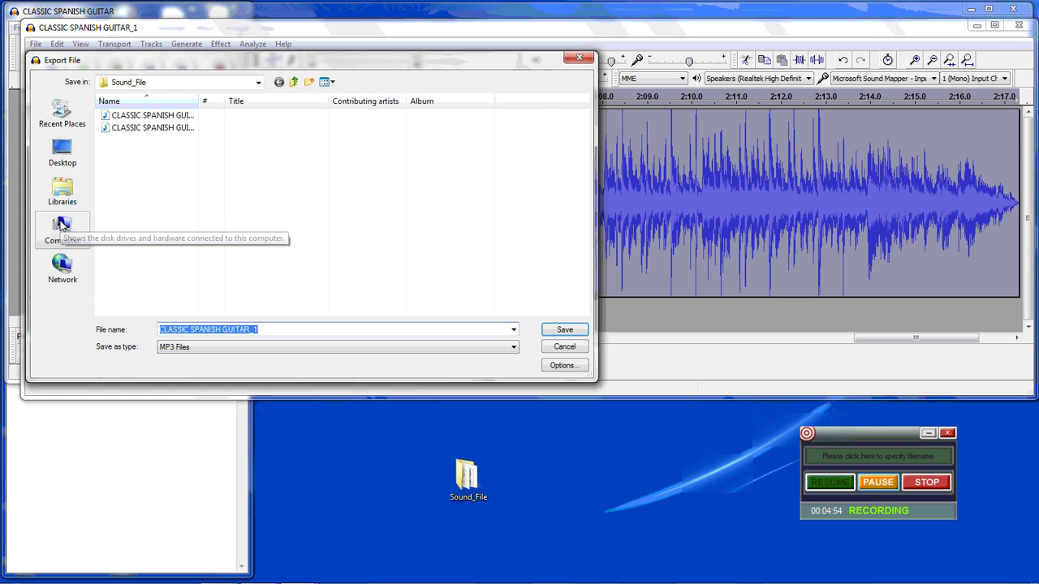
pyautogui.click(148, 130)
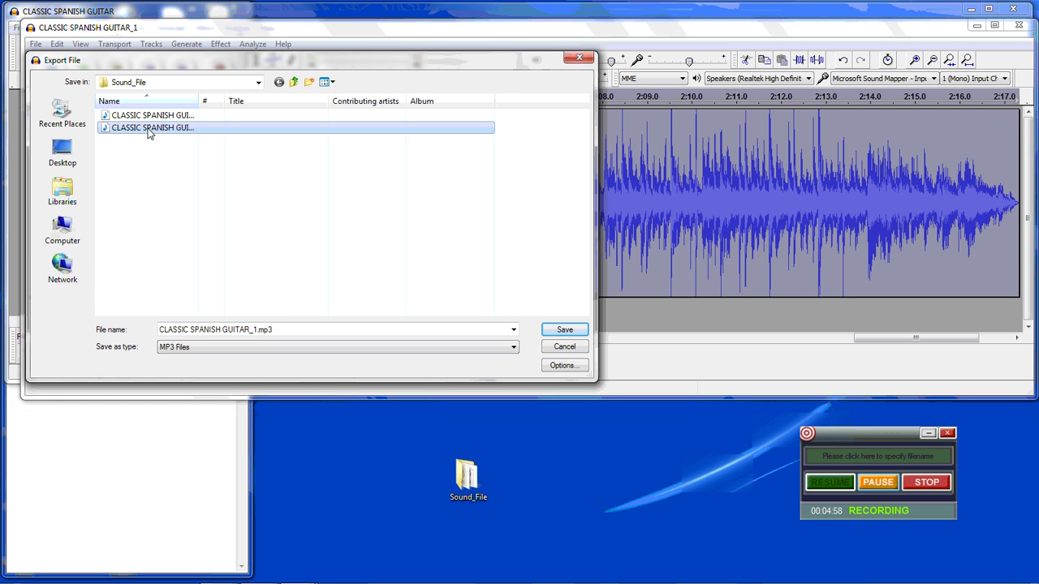
pyautogui.click(253, 330)
pyautogui.doubleClick(254, 330)
pyautogui.click(254, 331)
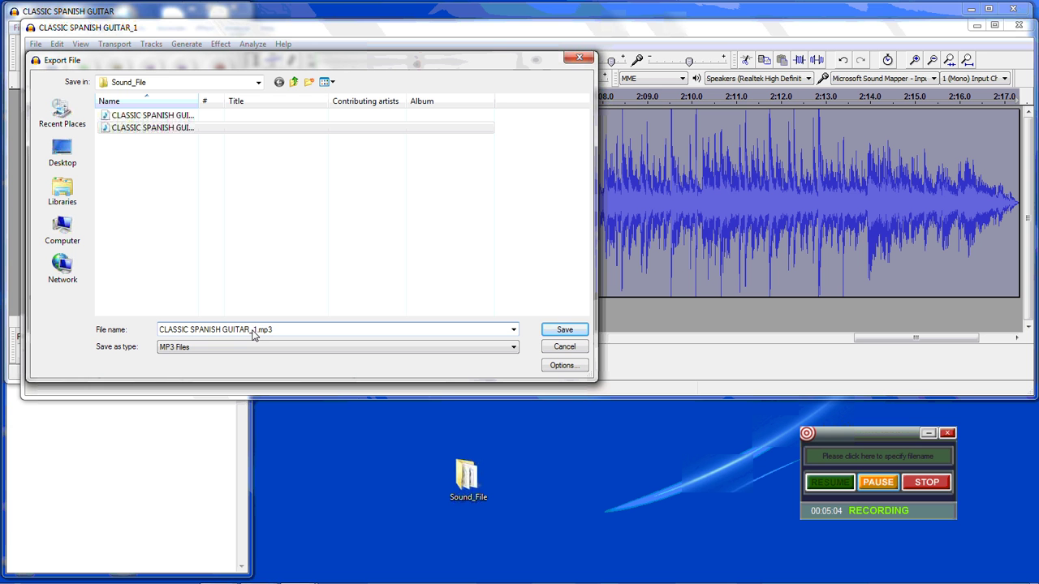
pyautogui.press('BackSpace')
pyautogui.write('2')
# Save the export as CLASSIC SPANISH GUITAR_2.mp3 and accept the default metadata
pyautogui.click(564, 330)
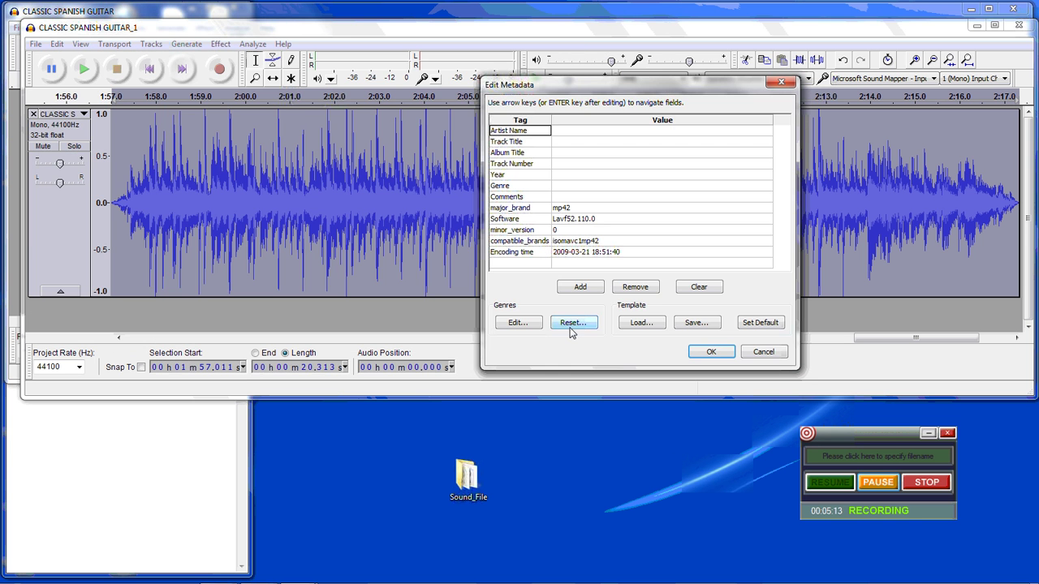
pyautogui.click(707, 354)
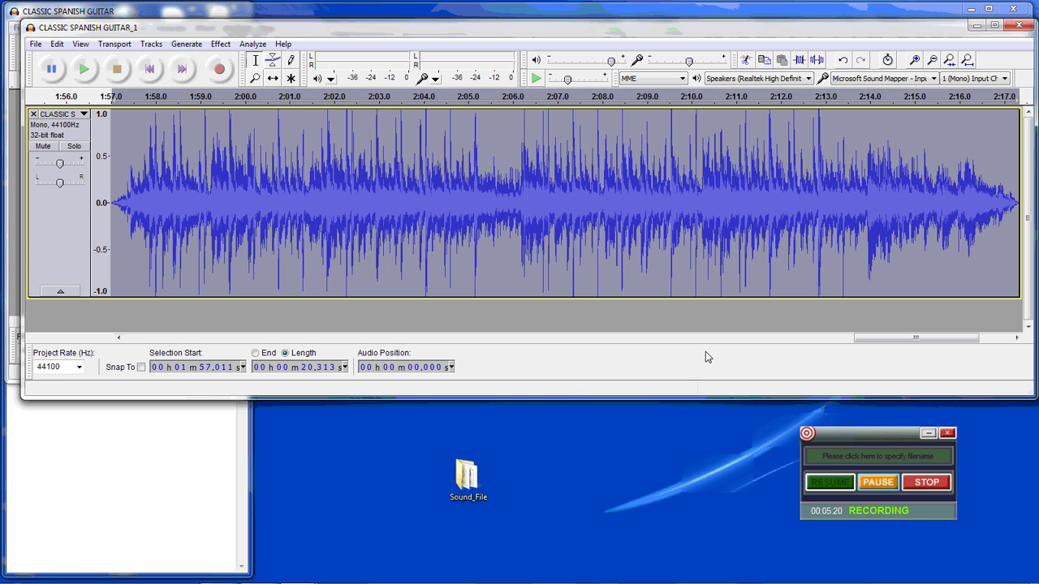